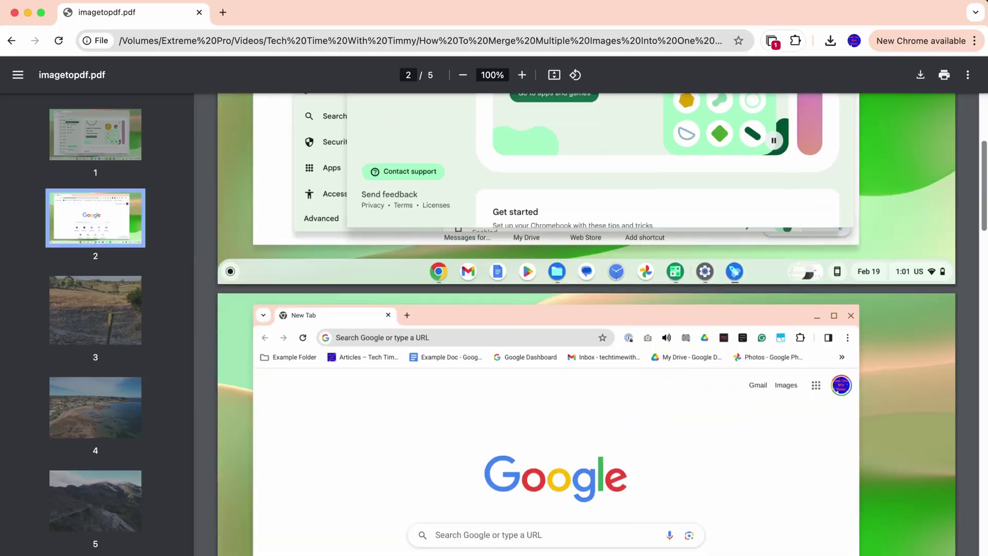
- Open a new Chrome window from the shelf over the Files Downloads folder
{"action": "scroll", "coordinate": [587, 324], "scroll_direction": "down", "scroll_amount": 15}
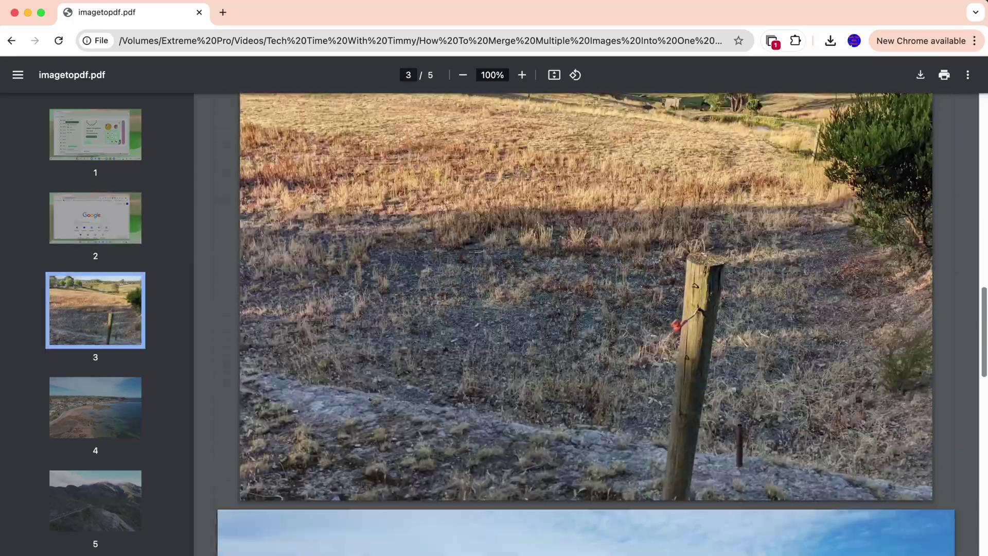
{"action": "scroll", "coordinate": [586, 324], "scroll_direction": "down", "scroll_amount": 5}
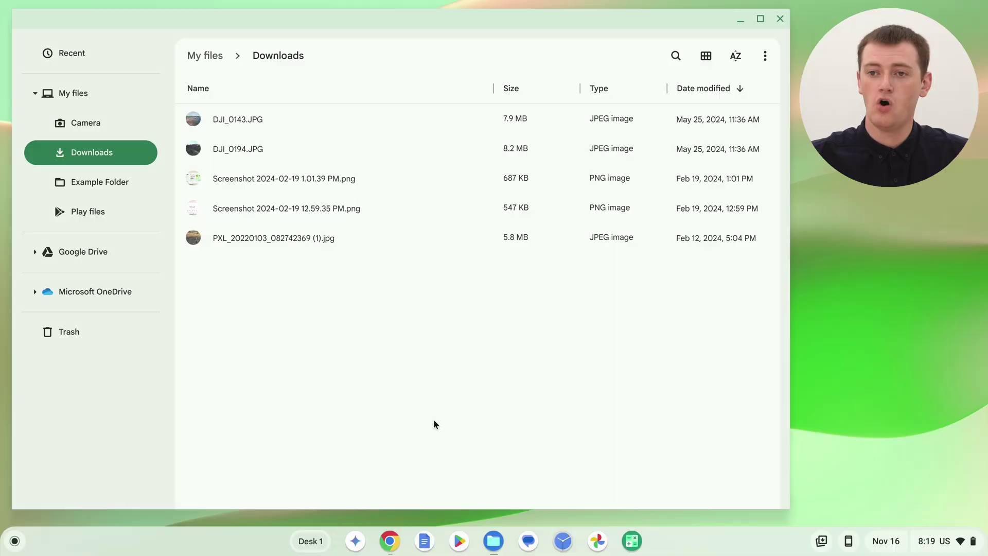
{"action": "left_click", "coordinate": [387, 548]}
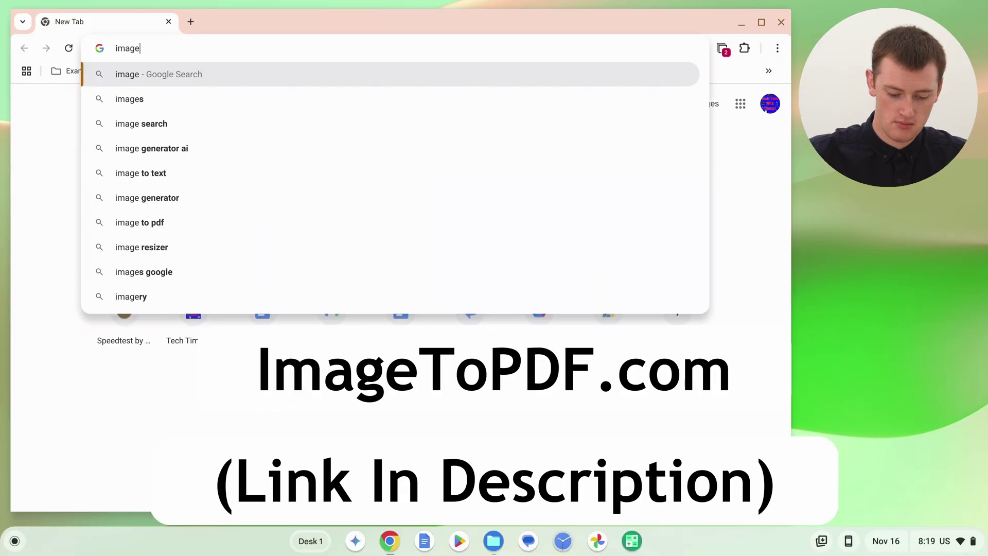
- Load imagetopdf.com and scroll down to its empty upload area
{"action": "type", "text": "topdf.com"}
{"action": "key", "text": "Return"}
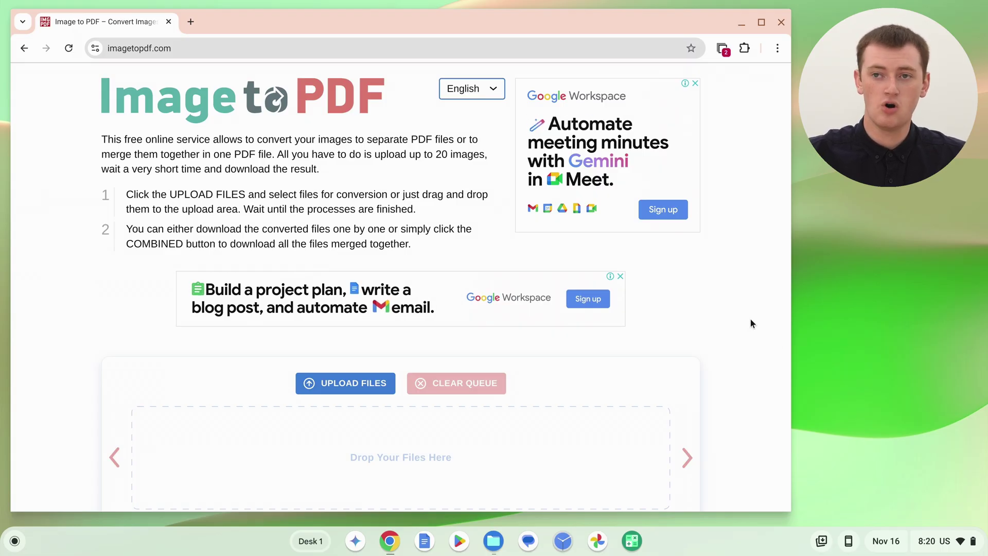
{"action": "scroll", "coordinate": [749, 319], "scroll_direction": "down", "scroll_amount": 1}
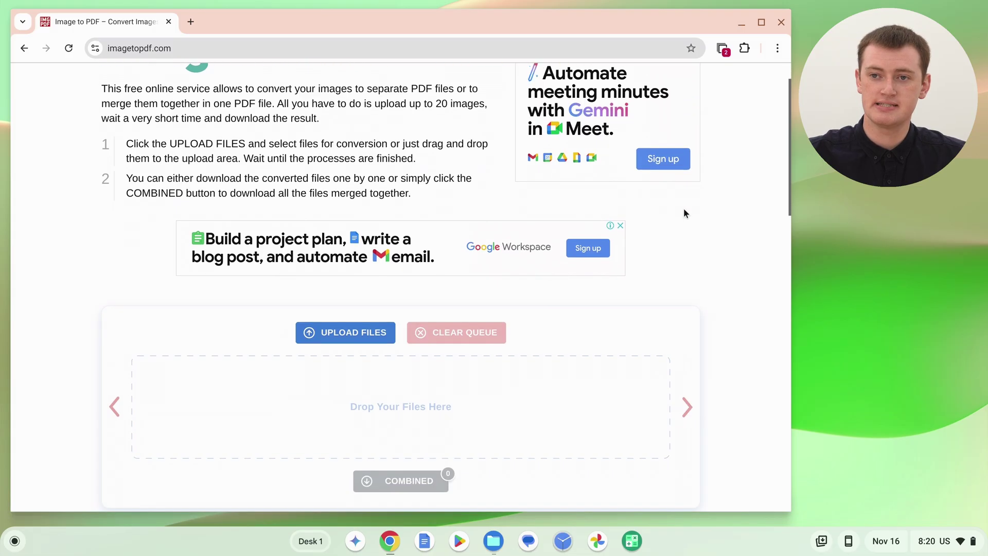
{"action": "scroll", "coordinate": [713, 230], "scroll_direction": "down", "scroll_amount": 1}
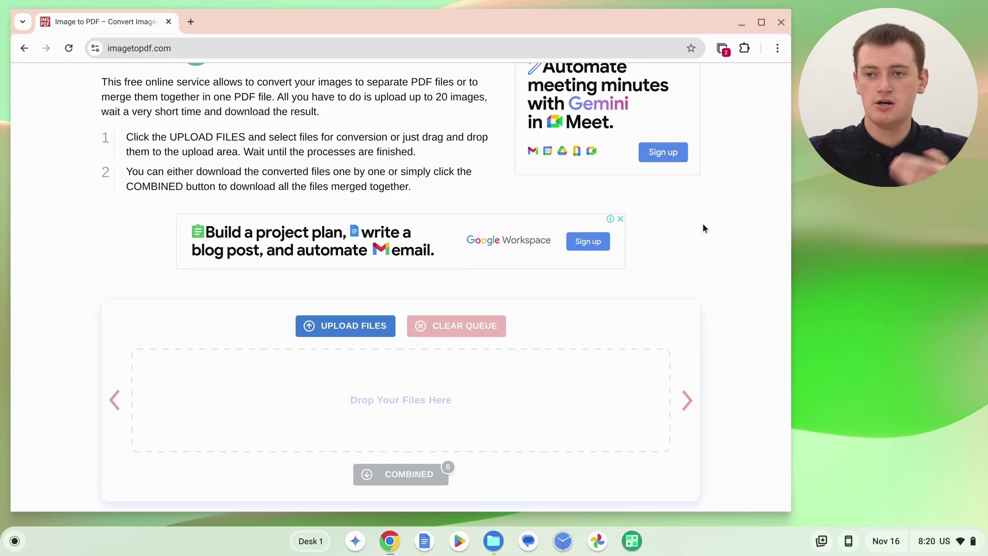
{"action": "scroll", "coordinate": [704, 228], "scroll_direction": "down", "scroll_amount": 3}
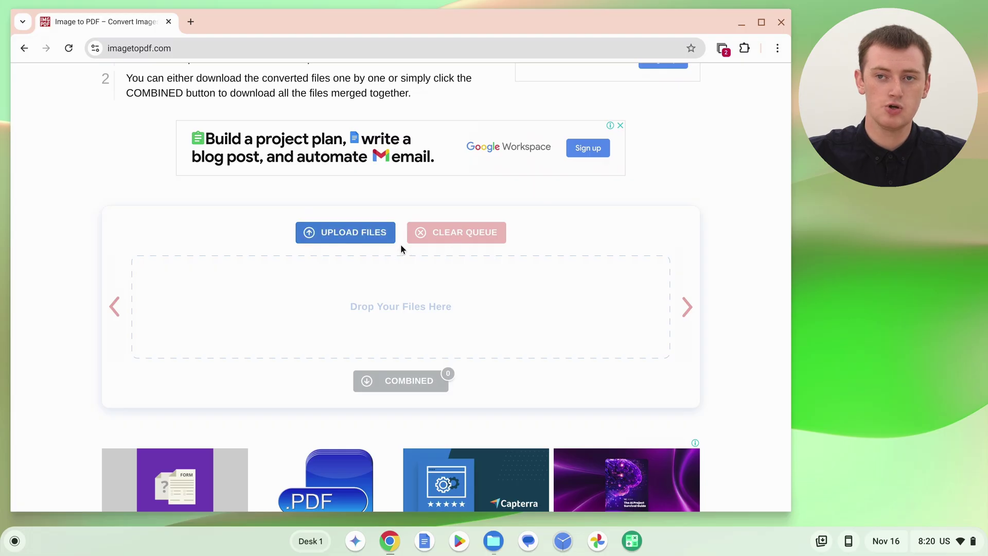
- Start an upload and browse into the Downloads folder in the file picker
{"action": "left_click", "coordinate": [338, 234]}
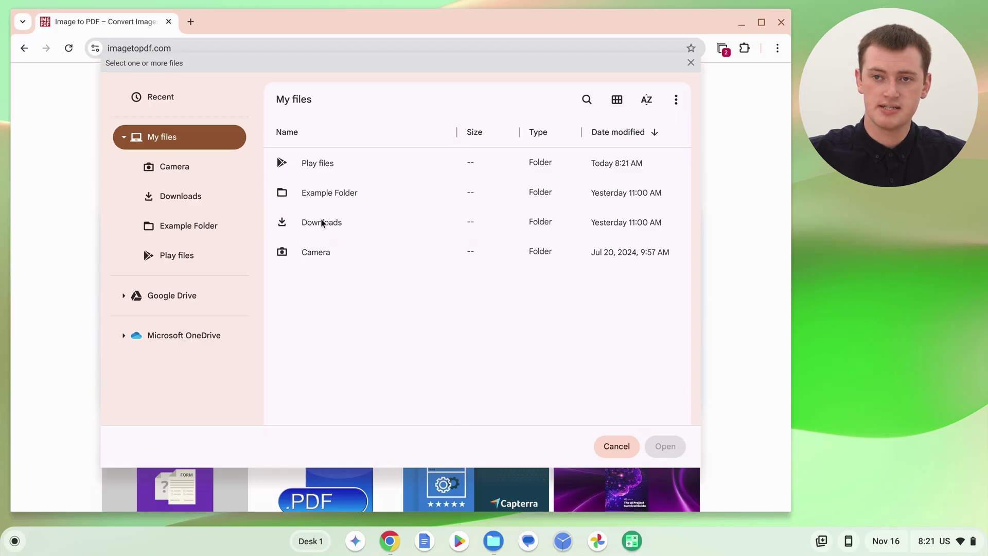
{"action": "double_click", "coordinate": [322, 222]}
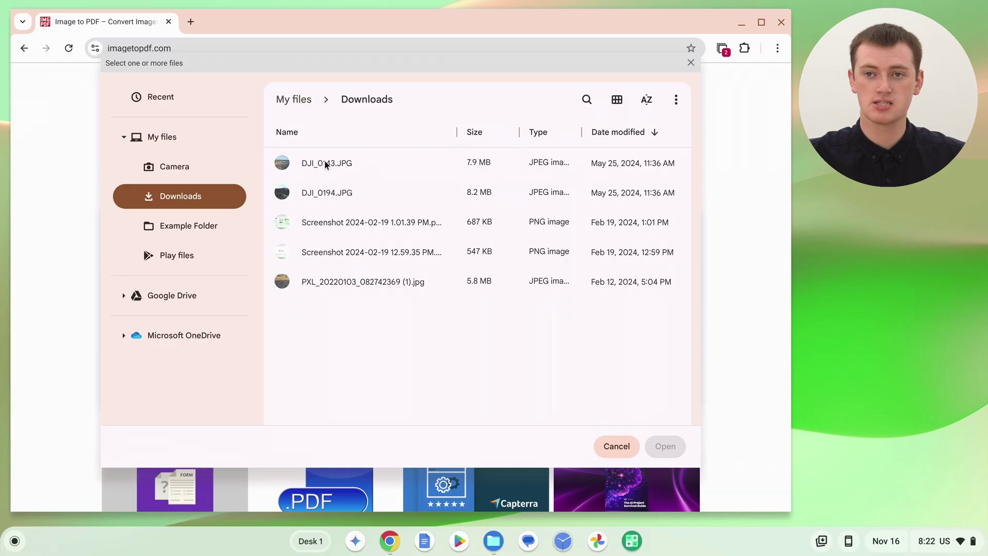
{"action": "left_click", "coordinate": [326, 165]}
{"action": "left_click", "coordinate": [339, 198], "text": "ctrl"}
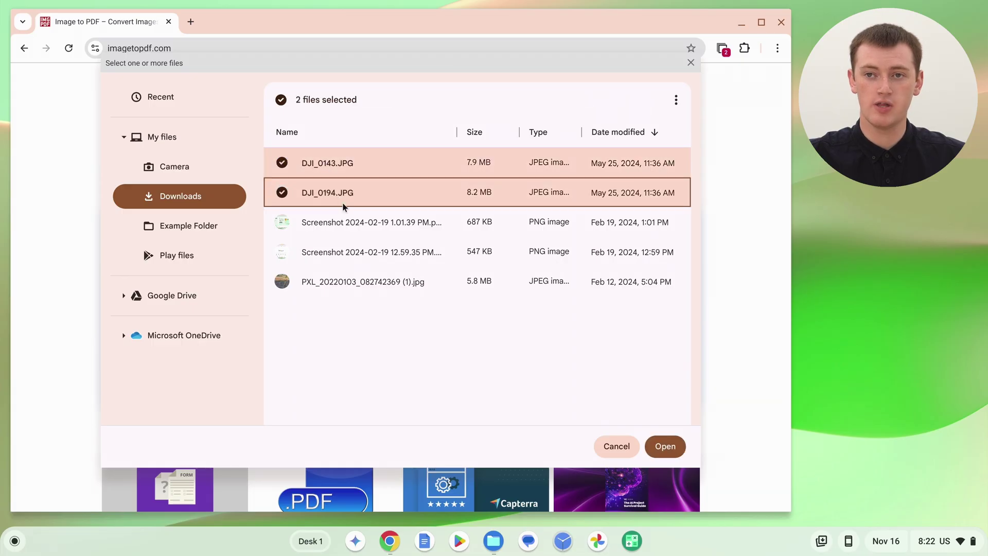
{"action": "left_click", "coordinate": [350, 228], "text": "ctrl"}
{"action": "left_click", "coordinate": [353, 246], "text": "ctrl"}
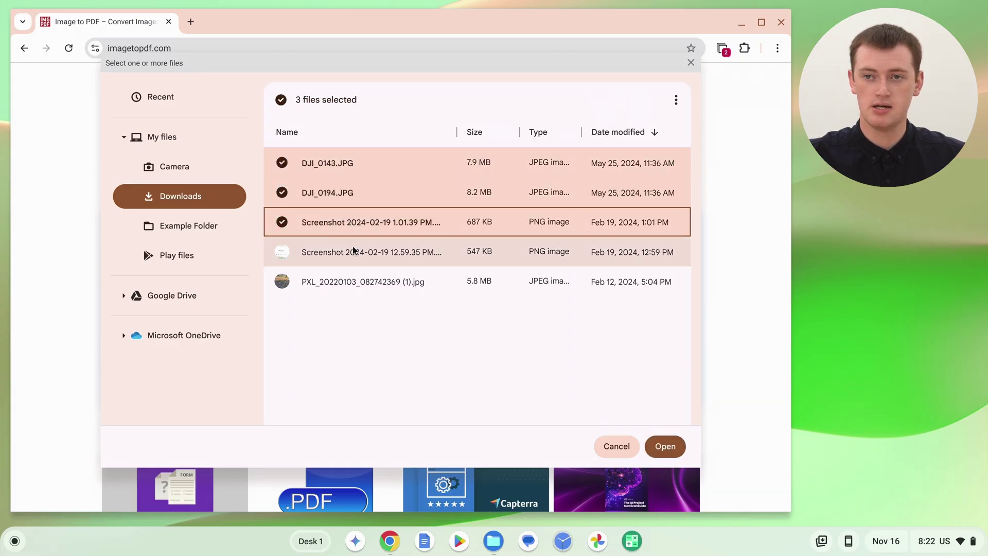
{"action": "left_click", "coordinate": [352, 285], "text": "ctrl"}
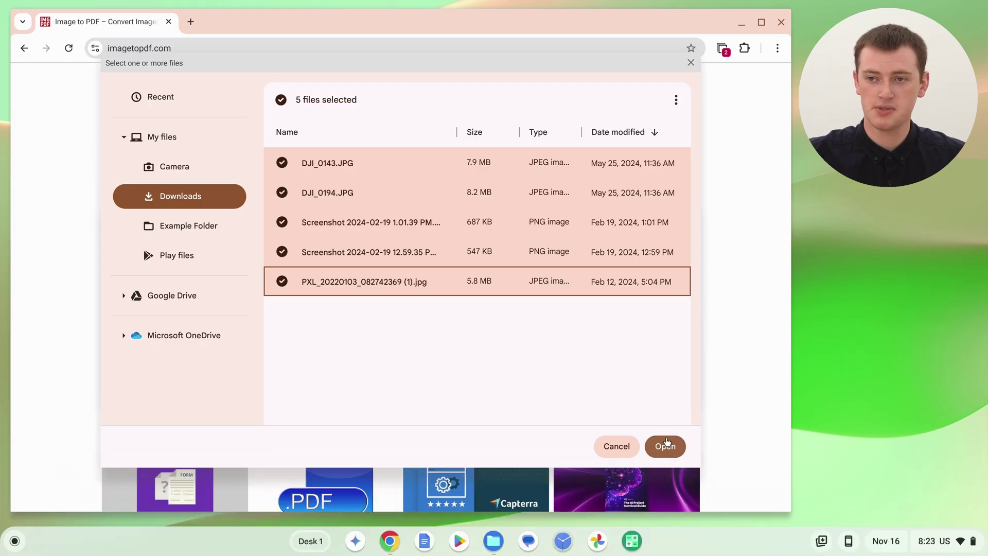
- Confirm the five-file selection so the images upload to imagetopdf.com
{"action": "left_click", "coordinate": [665, 445]}
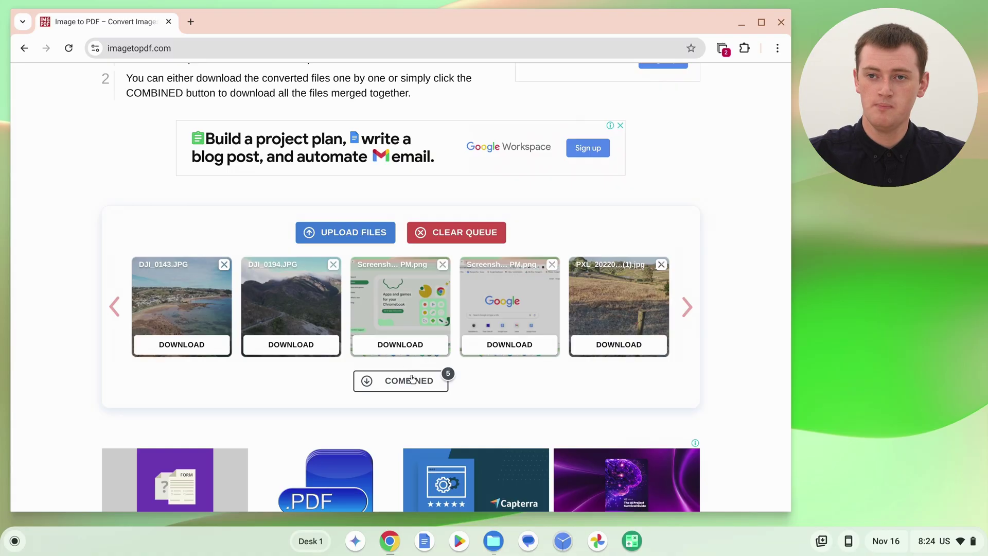
- Let all five thumbnails finish uploading until COMBINED reads 5
{"action": "left_click", "coordinate": [411, 379]}
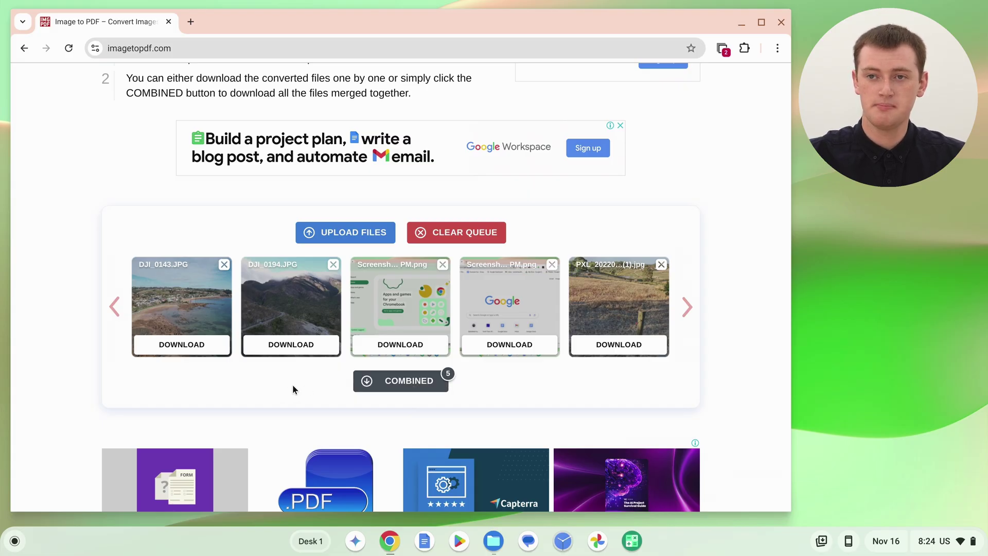
- Reorder the queue: apps screenshot first, Google screenshot second, PXL photo third
{"action": "left_click_drag", "start_coordinate": [368, 296], "coordinate": [165, 298]}
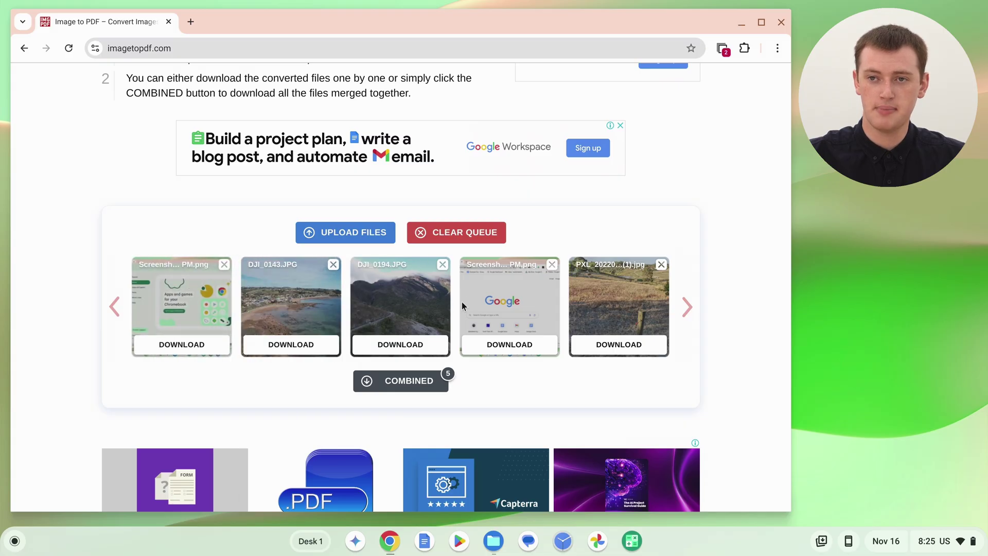
{"action": "left_click_drag", "start_coordinate": [481, 302], "coordinate": [288, 297]}
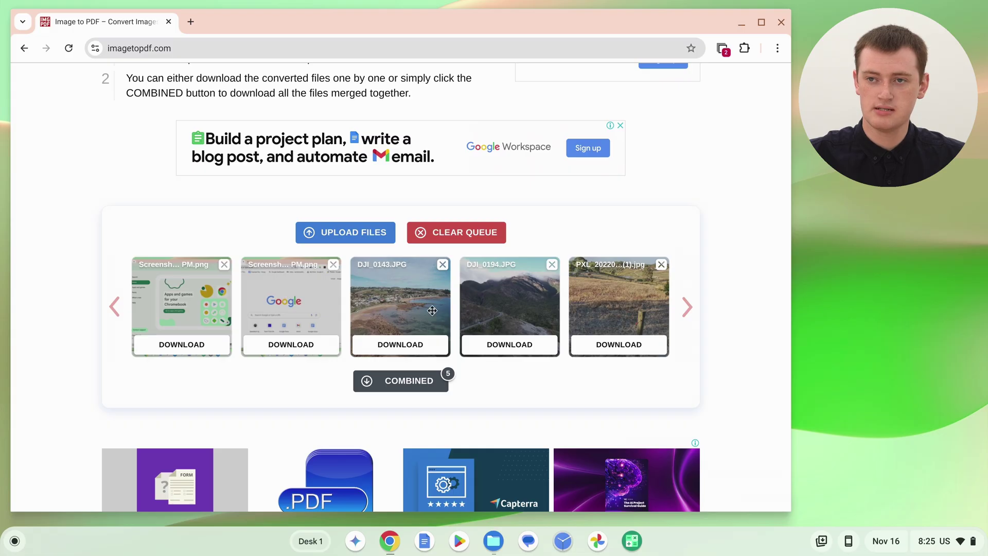
{"action": "left_click_drag", "start_coordinate": [612, 306], "coordinate": [412, 306]}
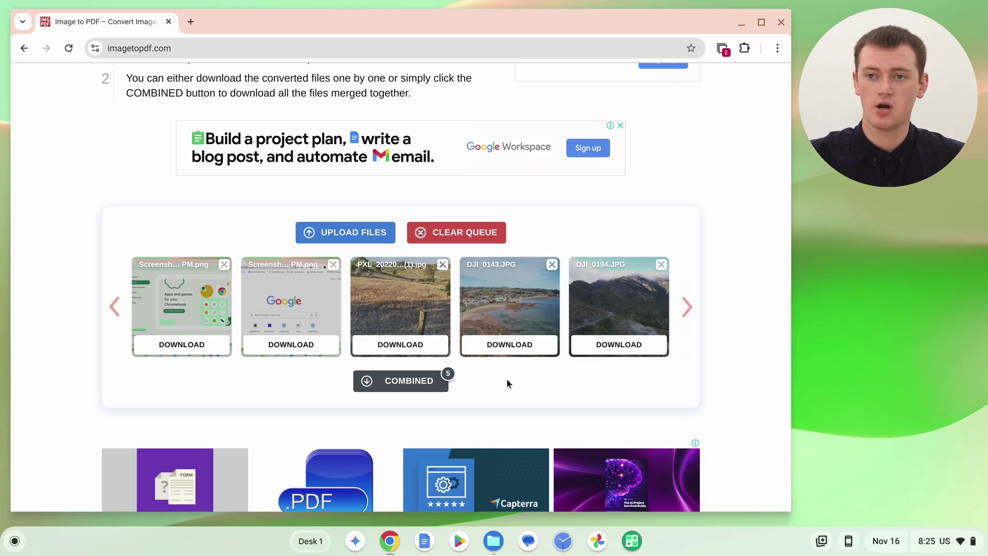
- Download the combined imagetopdf.pdf and find it in the Files Downloads folder
{"action": "left_click", "coordinate": [404, 381]}
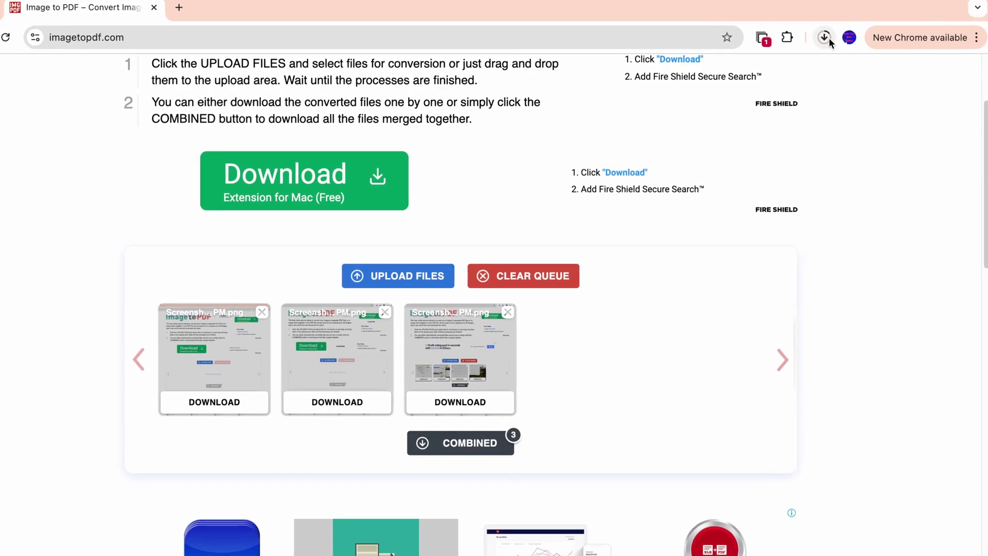
{"action": "left_click", "coordinate": [826, 38]}
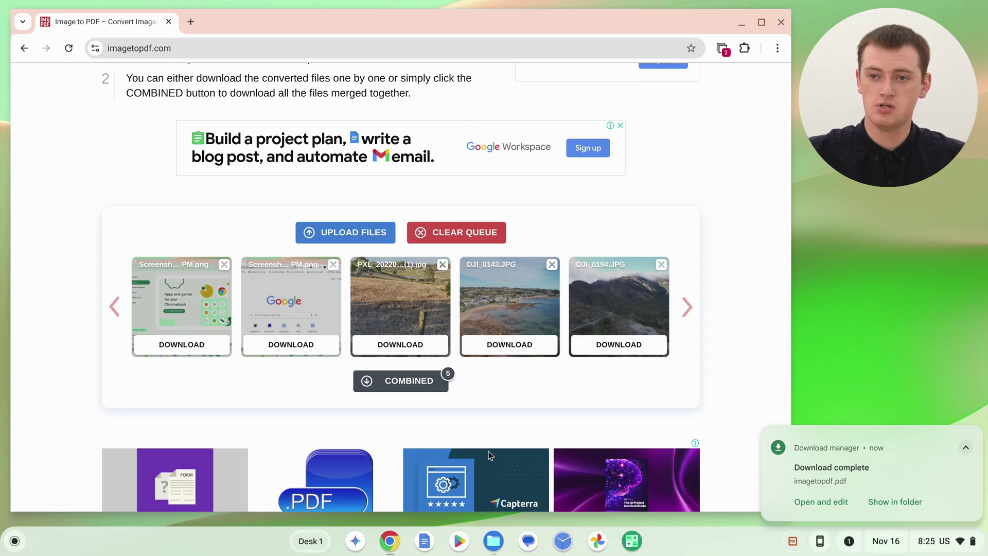
{"action": "left_click", "coordinate": [494, 541]}
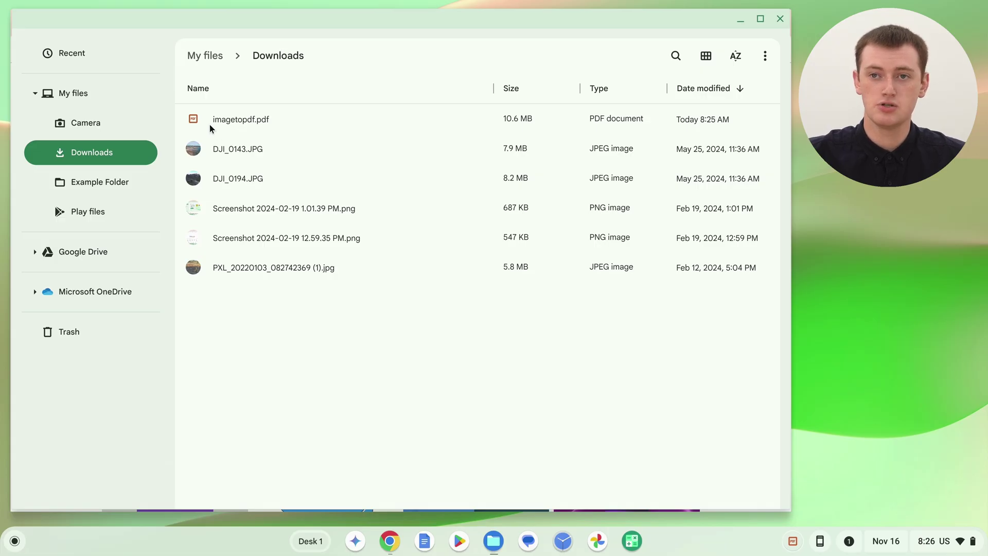
- Page through imagetopdf.pdf's five pages in Gallery, then close the viewer
{"action": "double_click", "coordinate": [263, 120]}
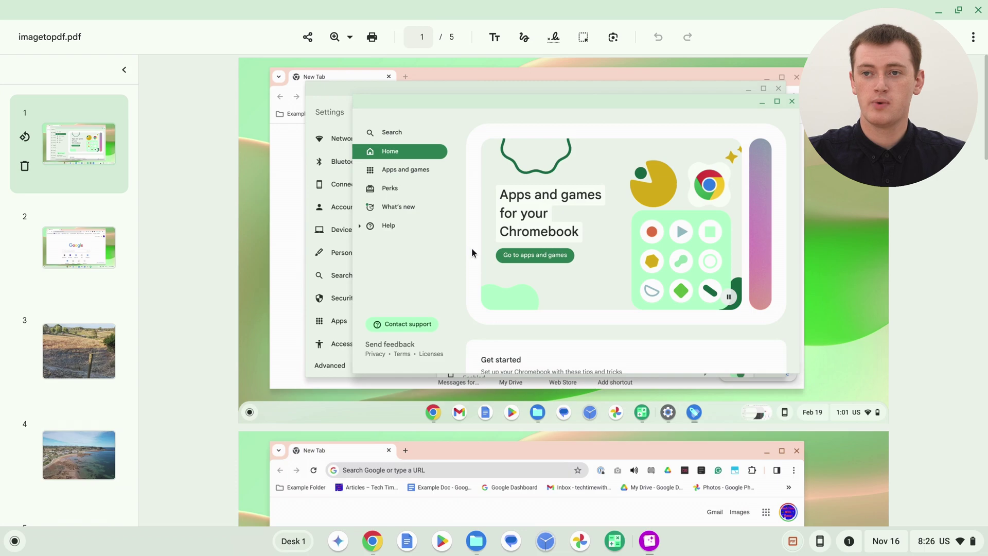
{"action": "scroll", "coordinate": [470, 249], "scroll_direction": "down", "scroll_amount": 3}
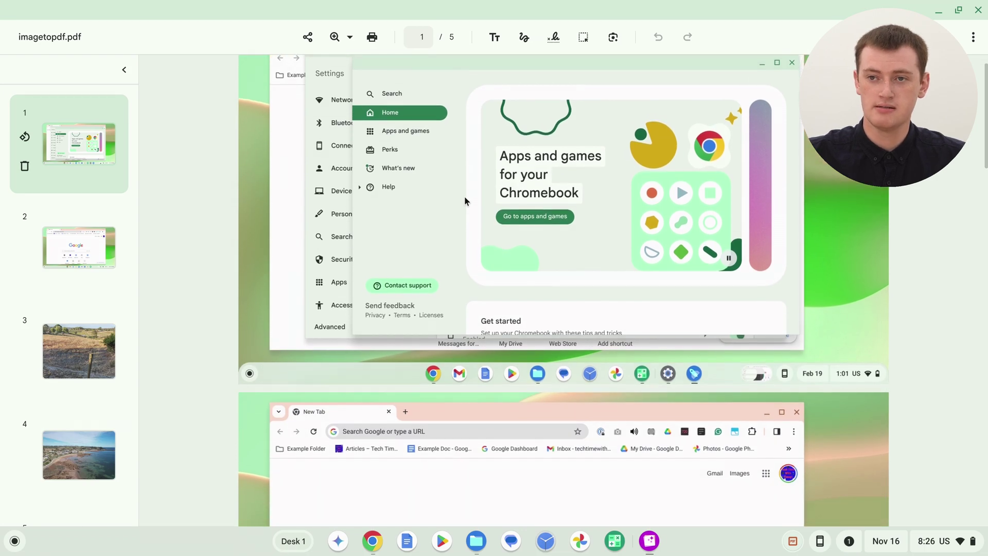
{"action": "scroll", "coordinate": [464, 201], "scroll_direction": "down", "scroll_amount": 10}
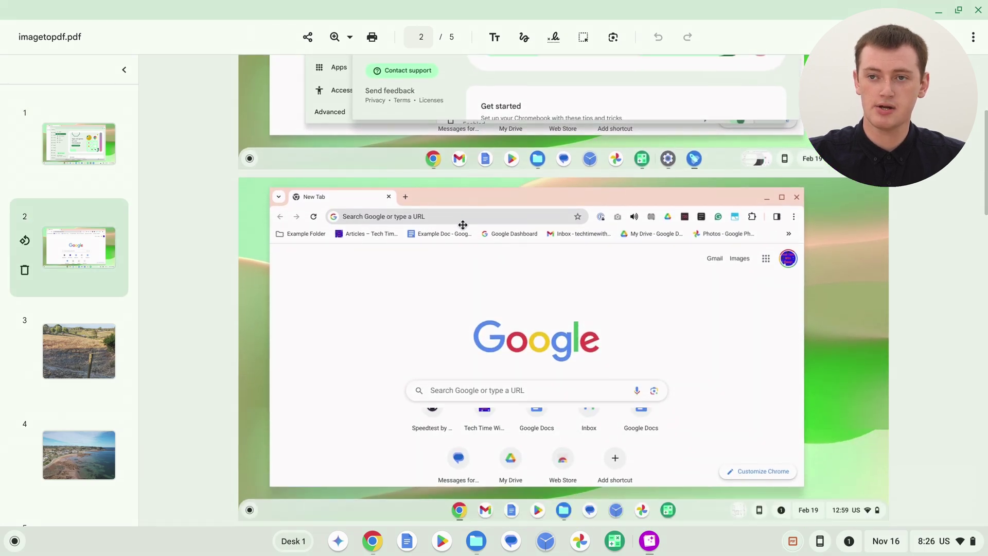
{"action": "scroll", "coordinate": [462, 225], "scroll_direction": "down", "scroll_amount": 12}
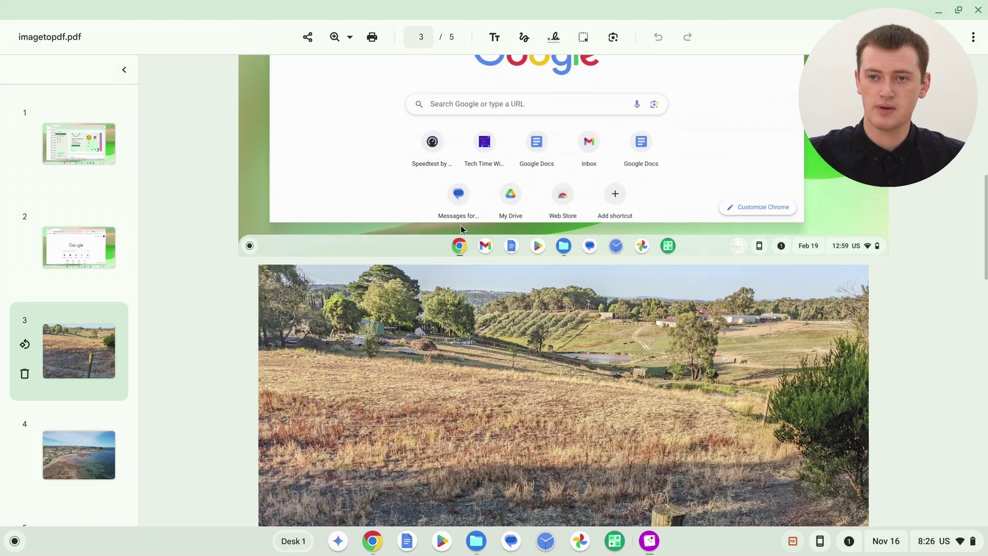
{"action": "scroll", "coordinate": [462, 226], "scroll_direction": "down", "scroll_amount": 11}
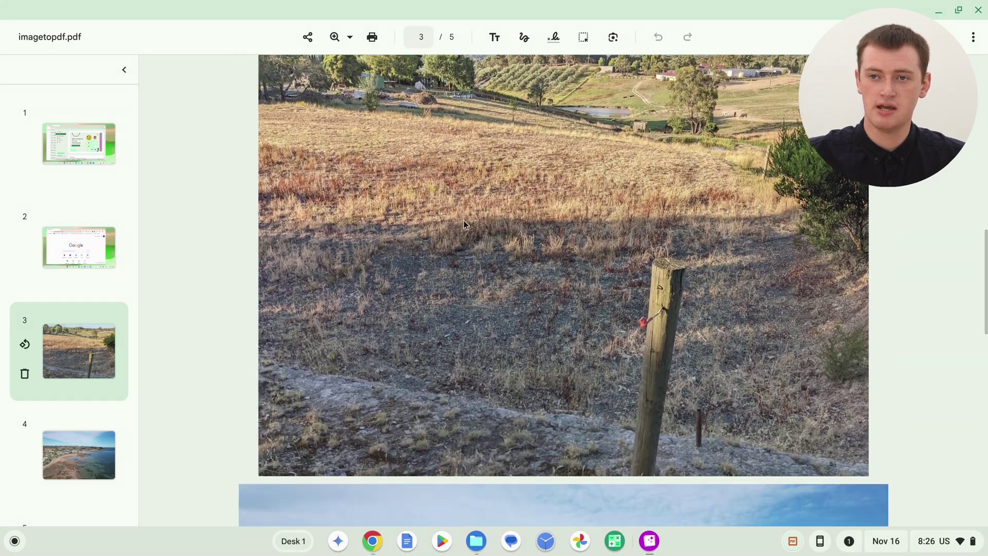
{"action": "scroll", "coordinate": [464, 222], "scroll_direction": "down", "scroll_amount": 10}
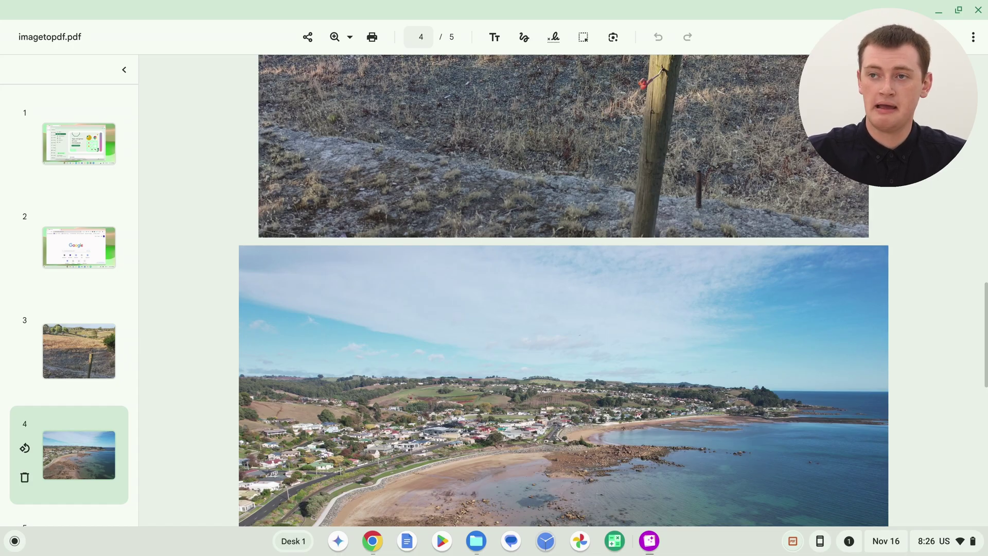
{"action": "left_click", "coordinate": [978, 9]}
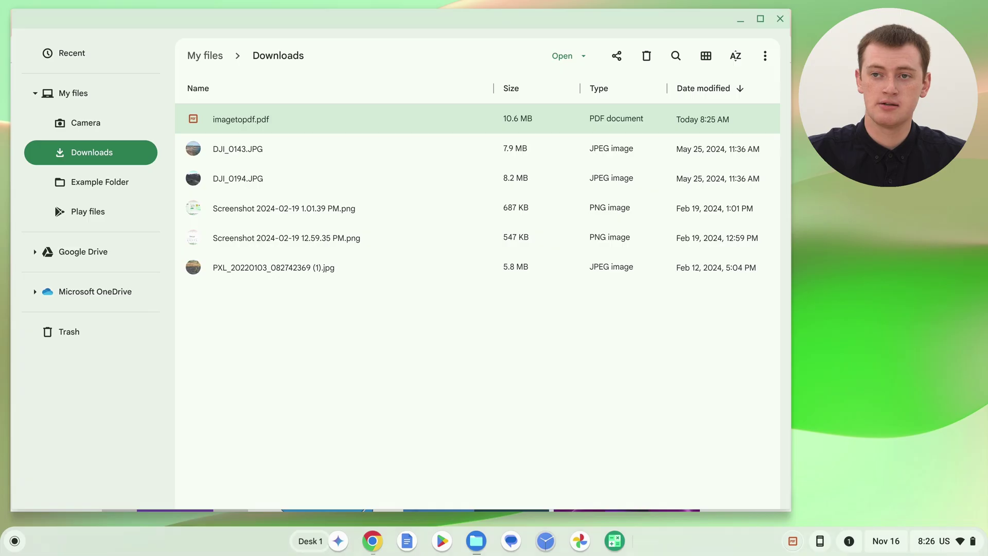